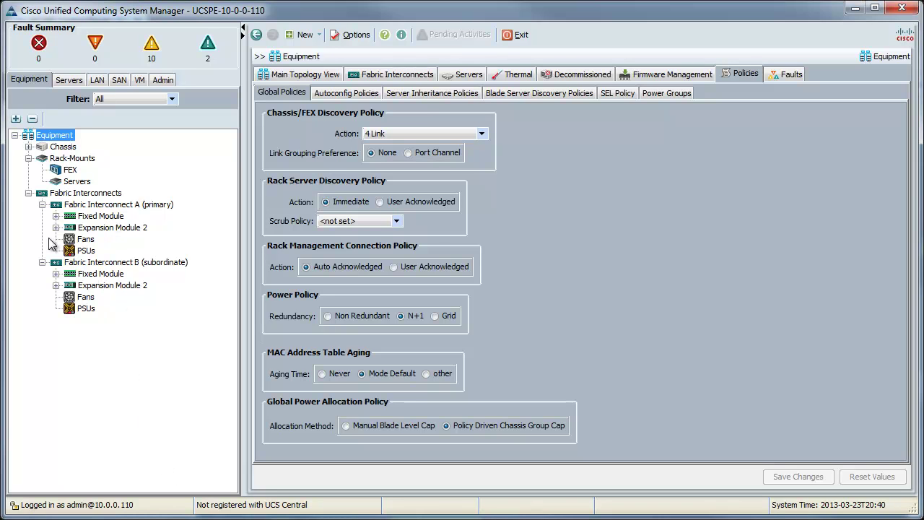
Step: Collapse Fabric Interconnect A and Fabric Interconnect B so only their names show in the Equipment tree
left_click(42, 204)
left_click(42, 216)
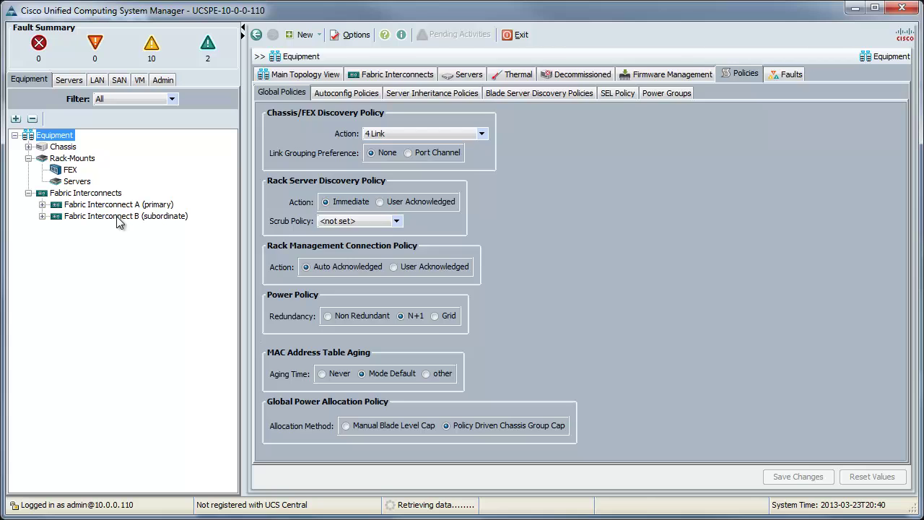
Step: Select Fabric Interconnect B (subordinate) to view its General details
left_click(117, 216)
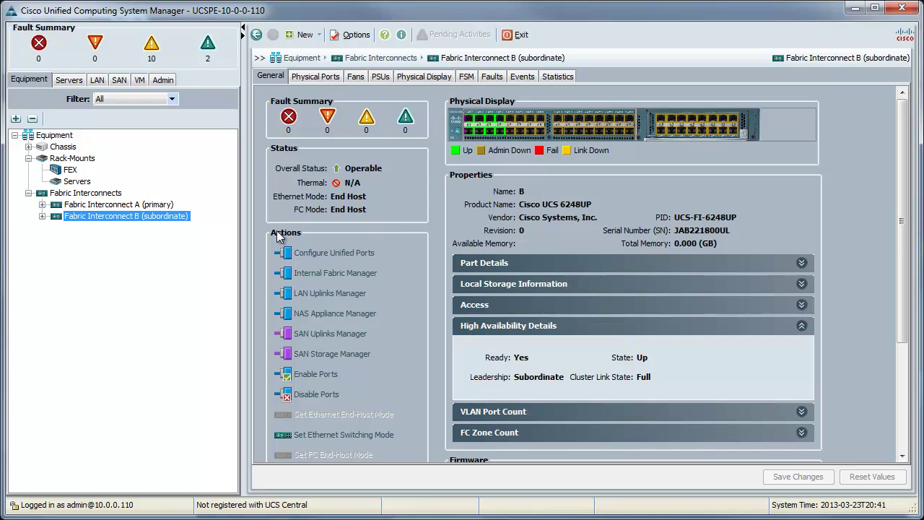
Step: Choose Configure Unified Ports for Fabric Interconnect B to bring up the reboot warning
left_click(335, 257)
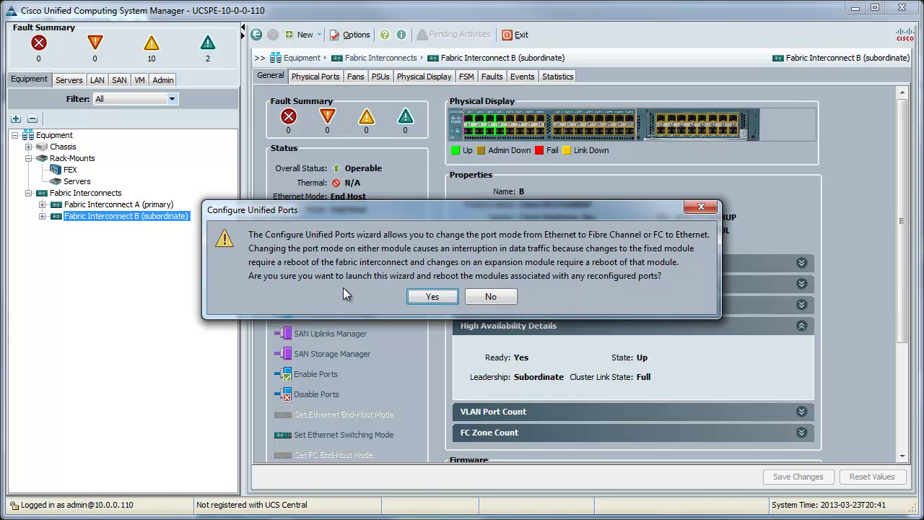
Step: Accept the reboot warning and open Configure Fixed Module Ports for Fabric Interconnect B
left_click(426, 298)
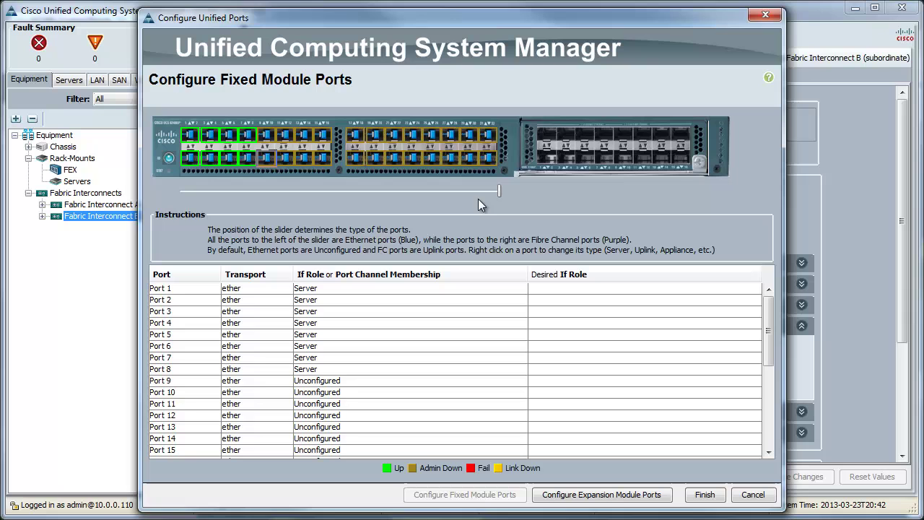
left_click(243, 288)
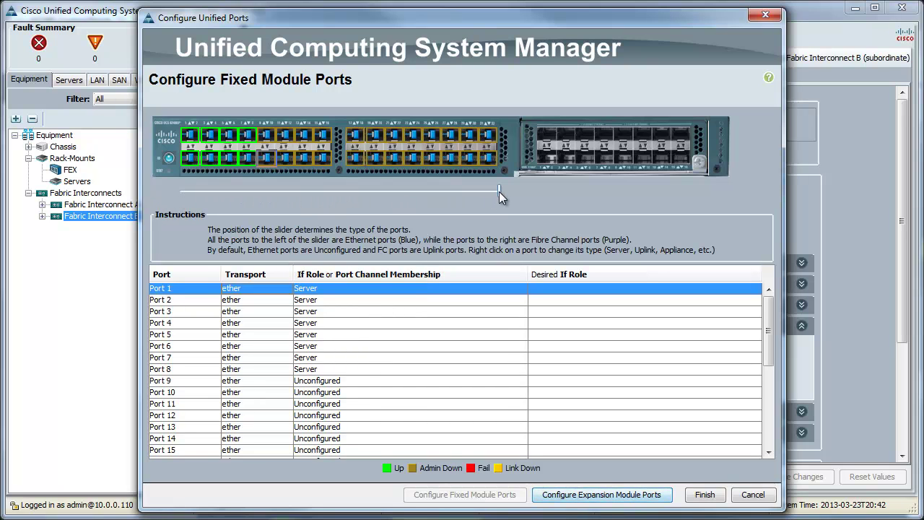
Step: Set Fabric Interconnect B's fixed-module ports 25–32 to FC Uplink, leaving ports 1–8 as Server
left_click_drag(499, 191, 462, 192)
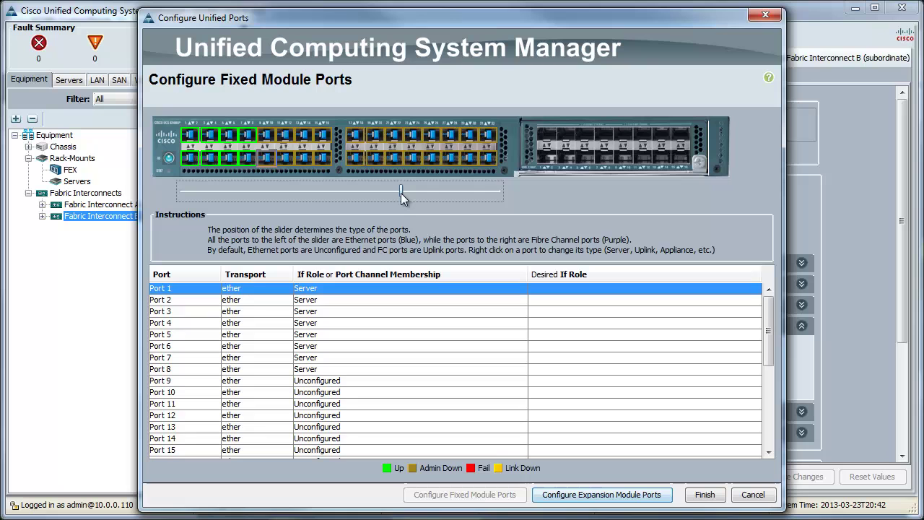
left_click_drag(401, 192, 403, 192)
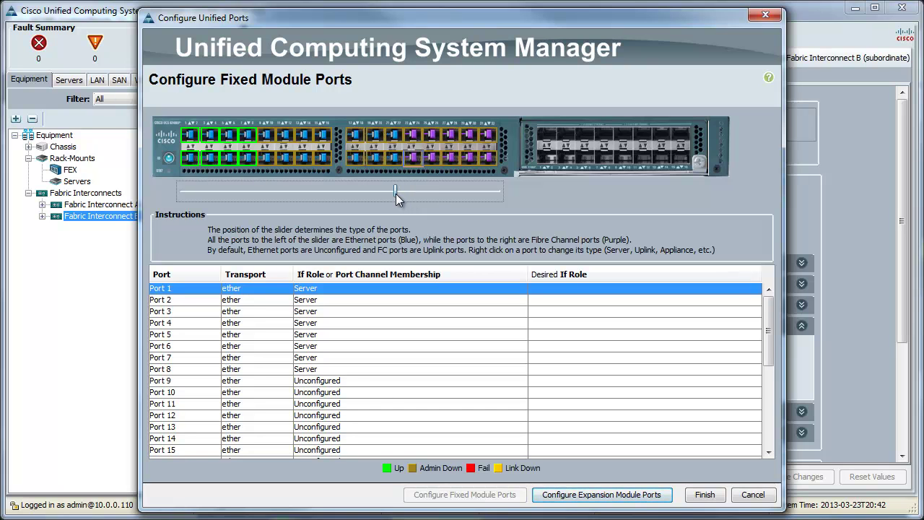
left_click_drag(406, 193, 367, 193)
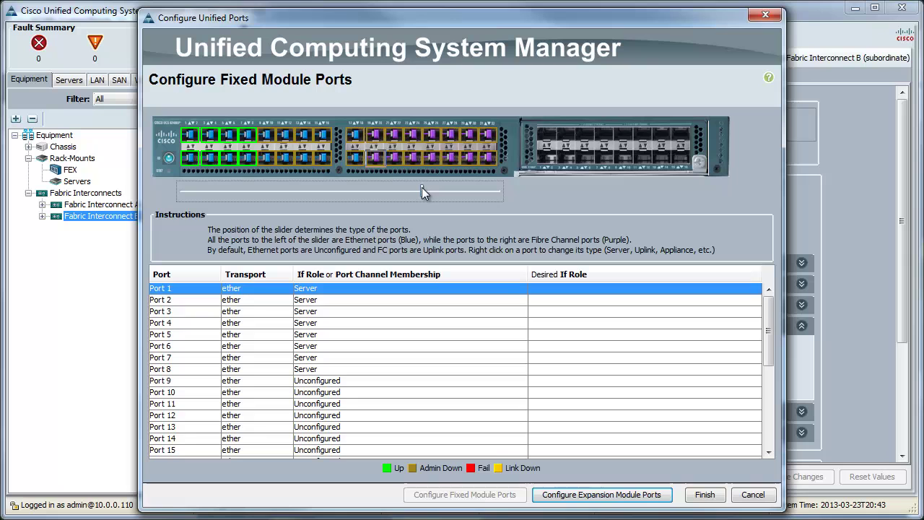
left_click(422, 192)
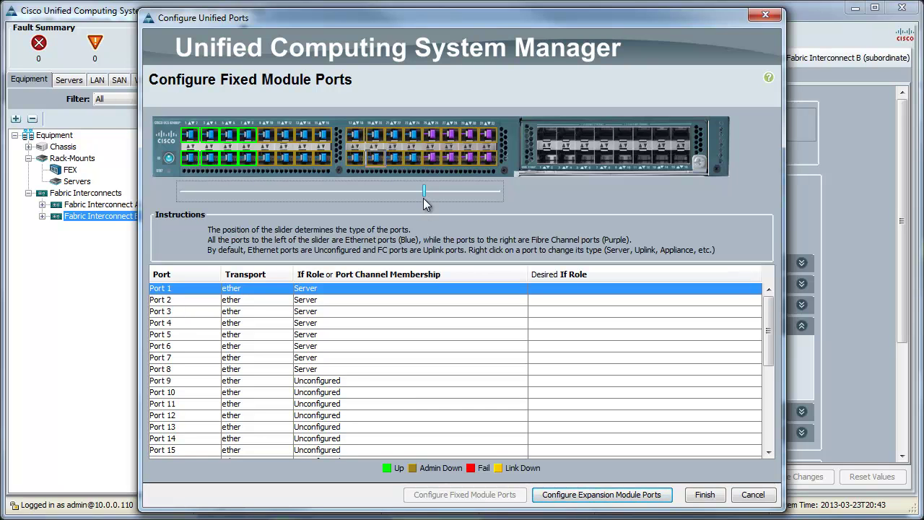
left_click(457, 193)
left_click_drag(462, 193, 513, 195)
left_click_drag(426, 195, 422, 192)
left_click_drag(763, 325, 763, 407)
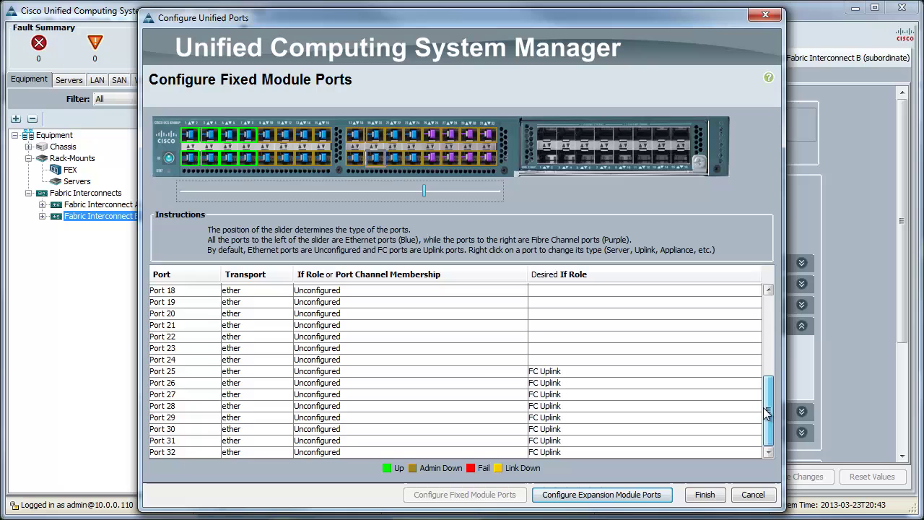
left_click(268, 384)
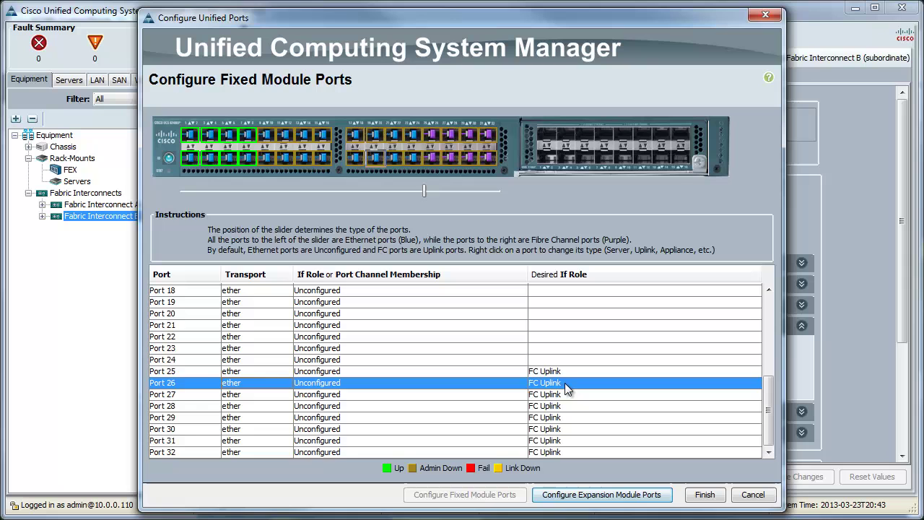
left_click(203, 369)
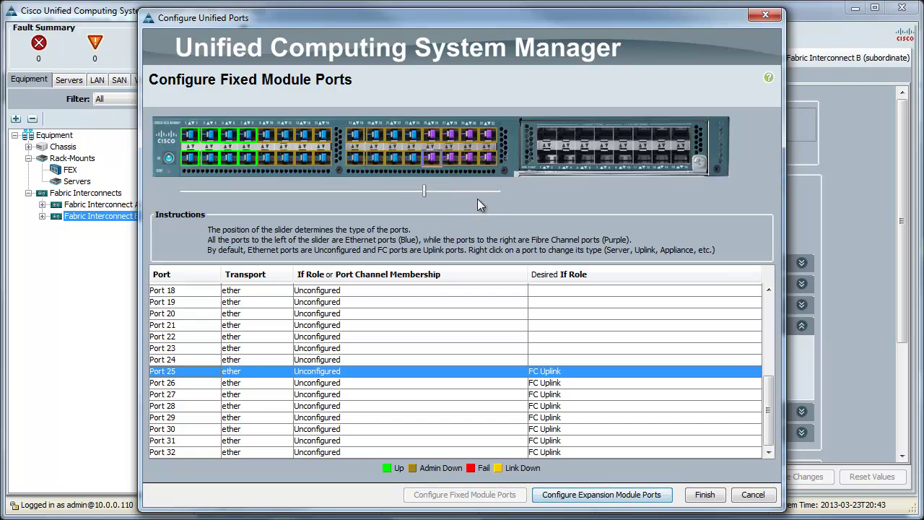
Step: Make Fabric Interconnect B's expansion module ports 9–16 FC Uplinks and finish the wizard
left_click(570, 498)
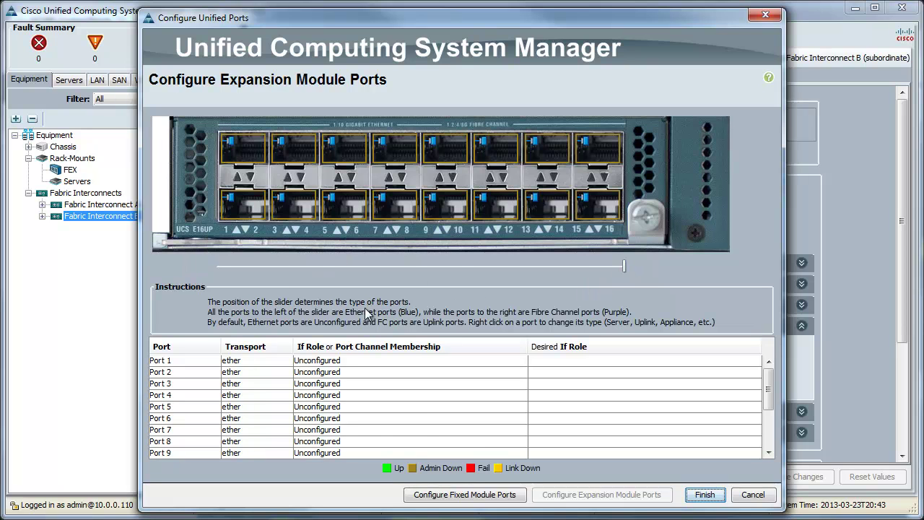
left_click_drag(620, 275, 424, 280)
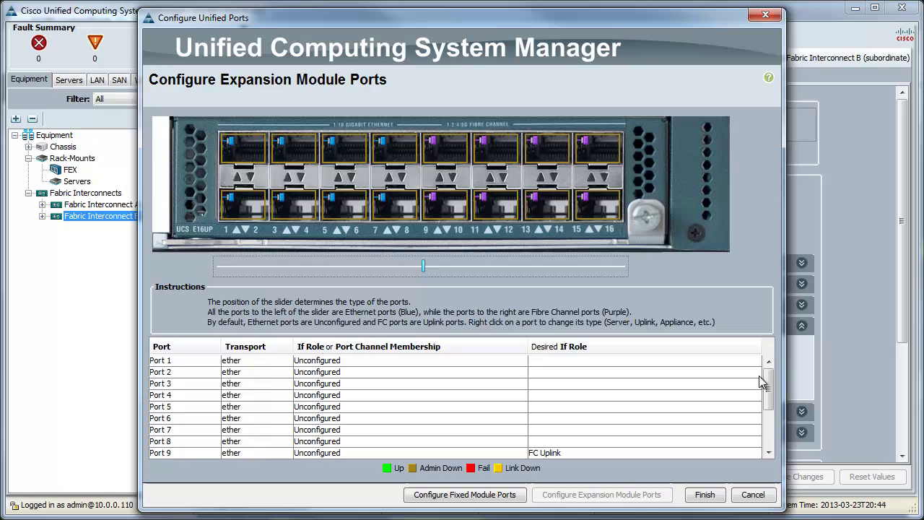
left_click_drag(767, 376, 767, 424)
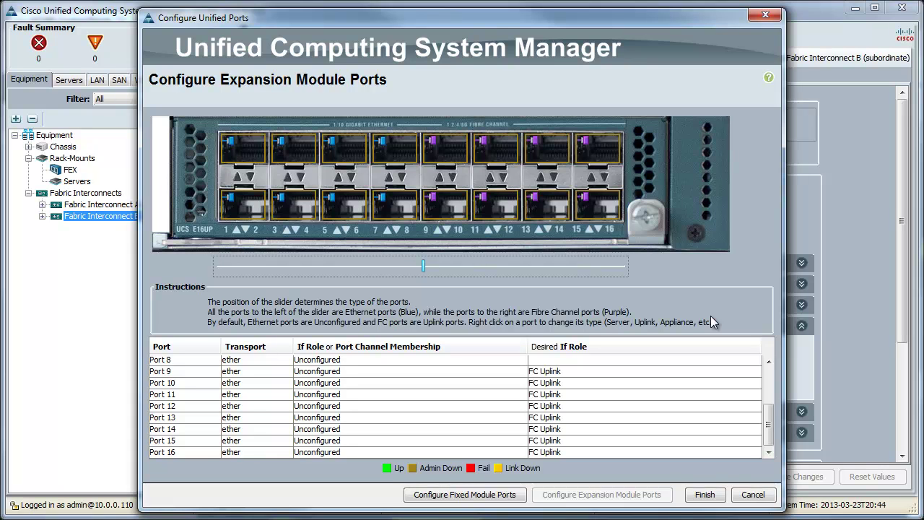
left_click(703, 495)
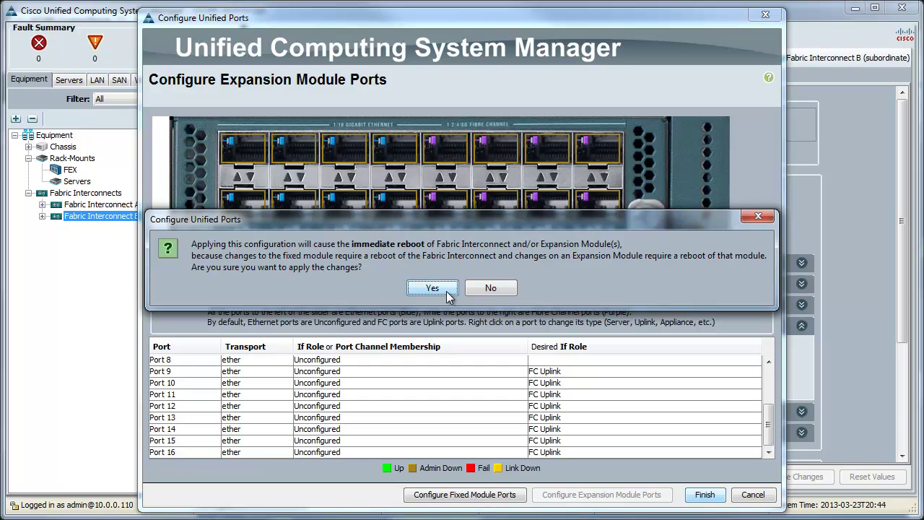
Step: Confirm the immediate reboot to apply B's port layout and dismiss the success message
left_click(447, 292)
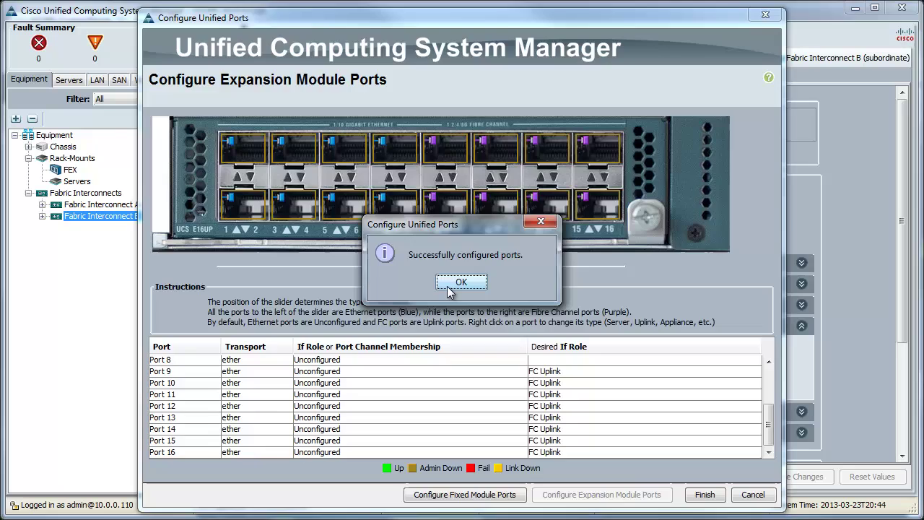
left_click(446, 286)
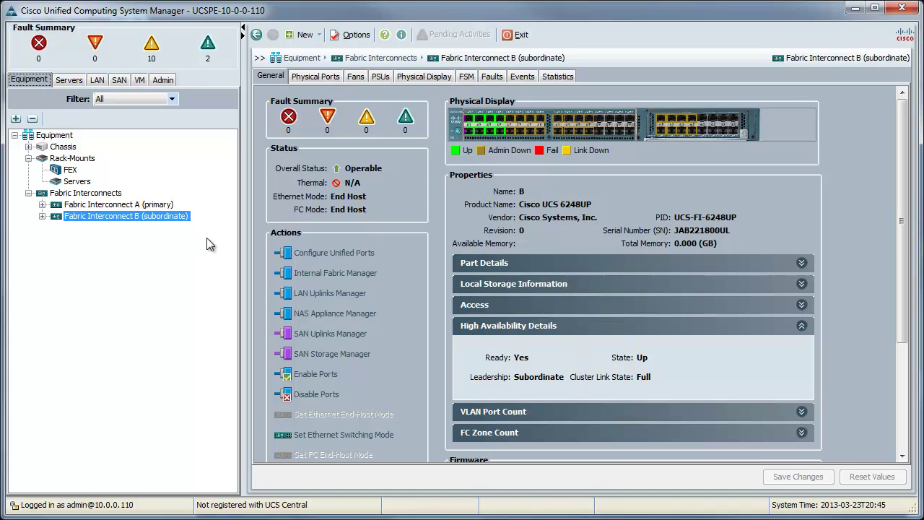
Step: Select Fabric Interconnect A and launch its Configure Unified Ports wizard, accepting the warning
left_click(121, 206)
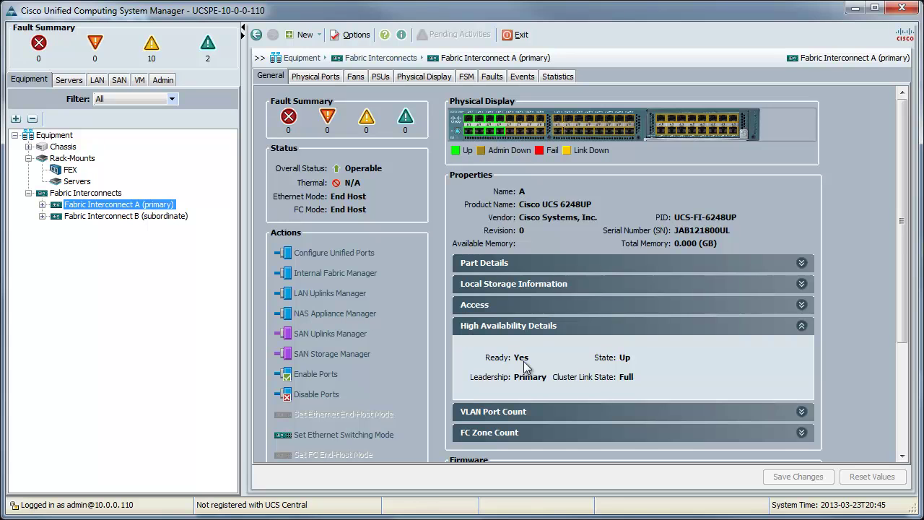
left_click(364, 254)
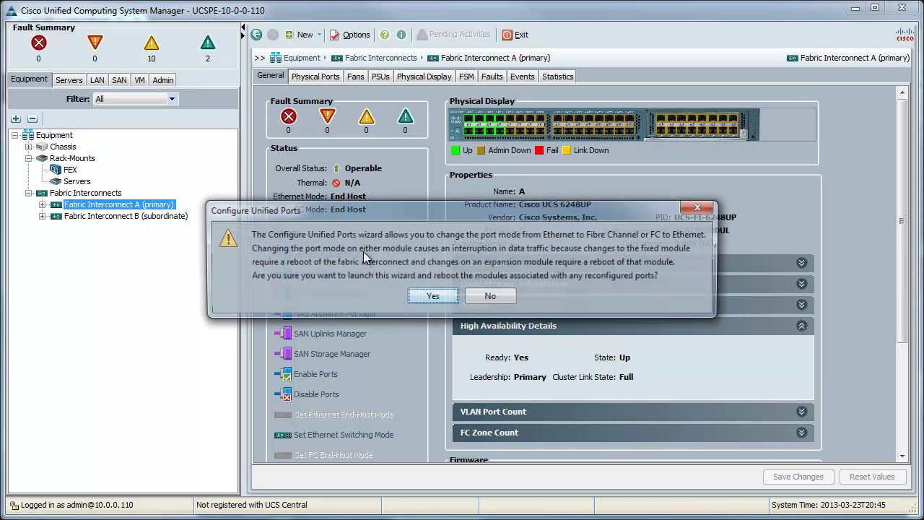
left_click(431, 296)
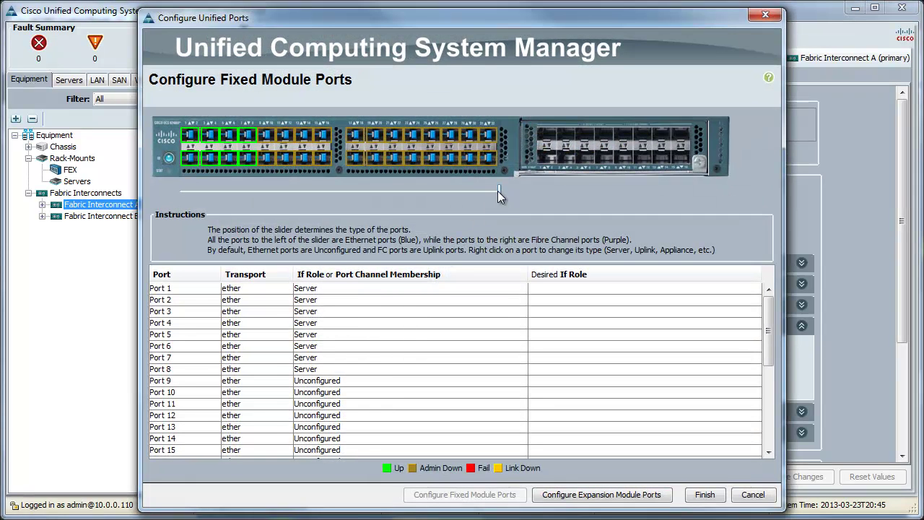
Step: Make A's rightmost fixed ports and expansion ports 9–16 Fibre Channel, then apply with reboot
left_click_drag(498, 191, 424, 190)
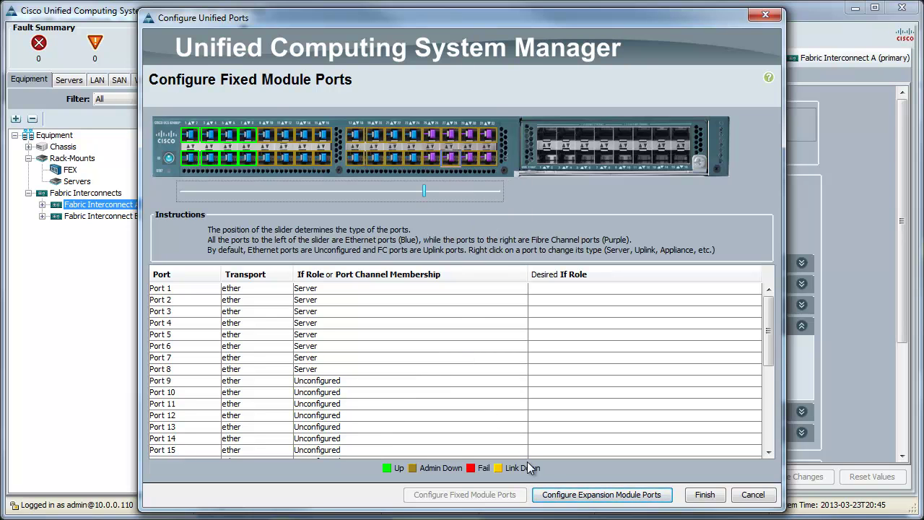
left_click(567, 496)
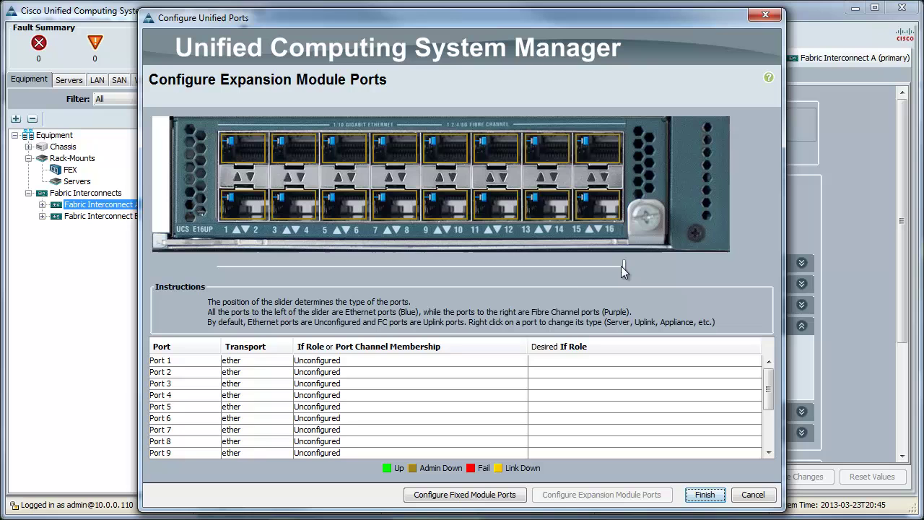
left_click_drag(623, 269, 422, 272)
left_click(704, 494)
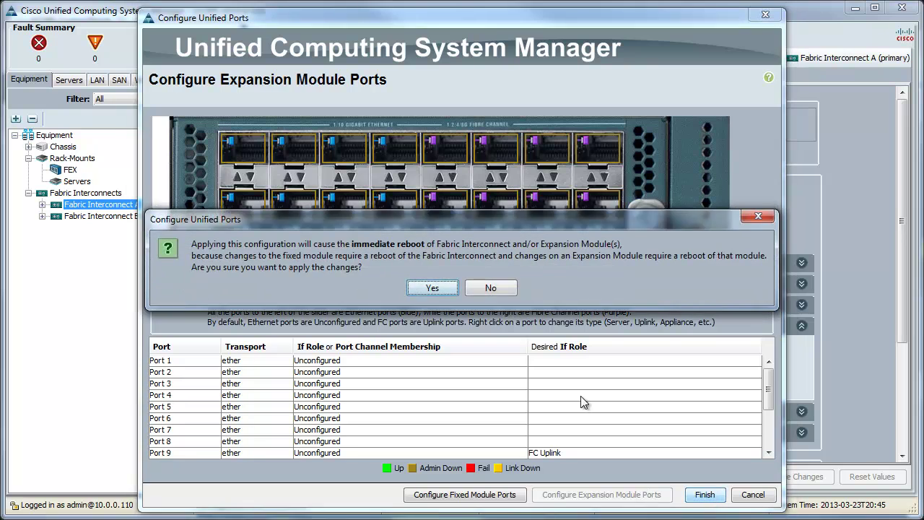
left_click(433, 287)
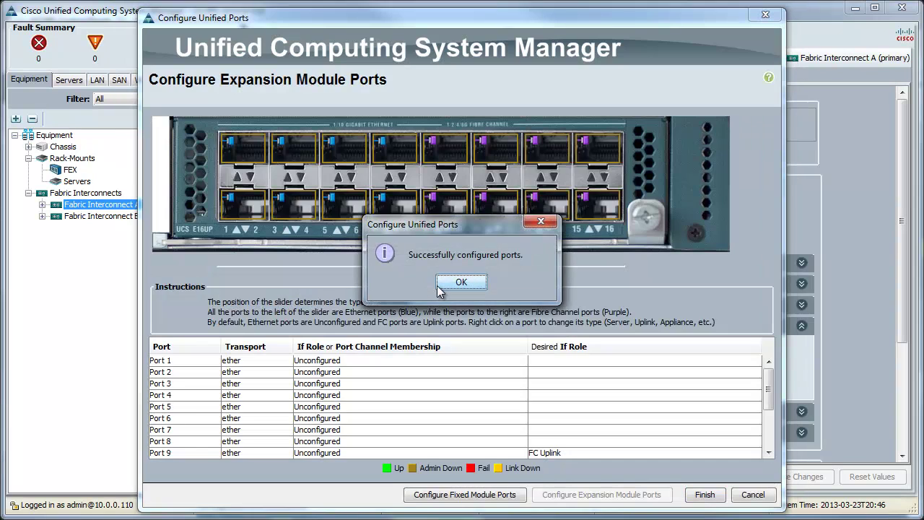
left_click(436, 285)
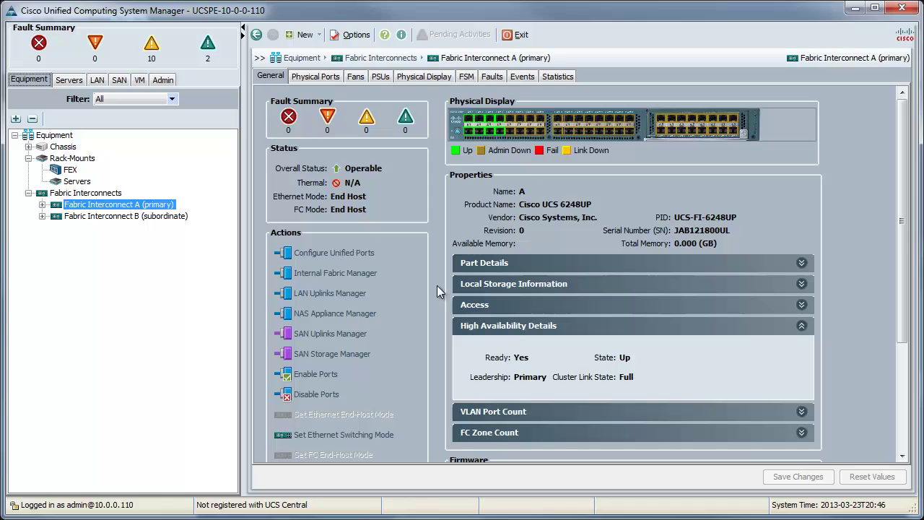